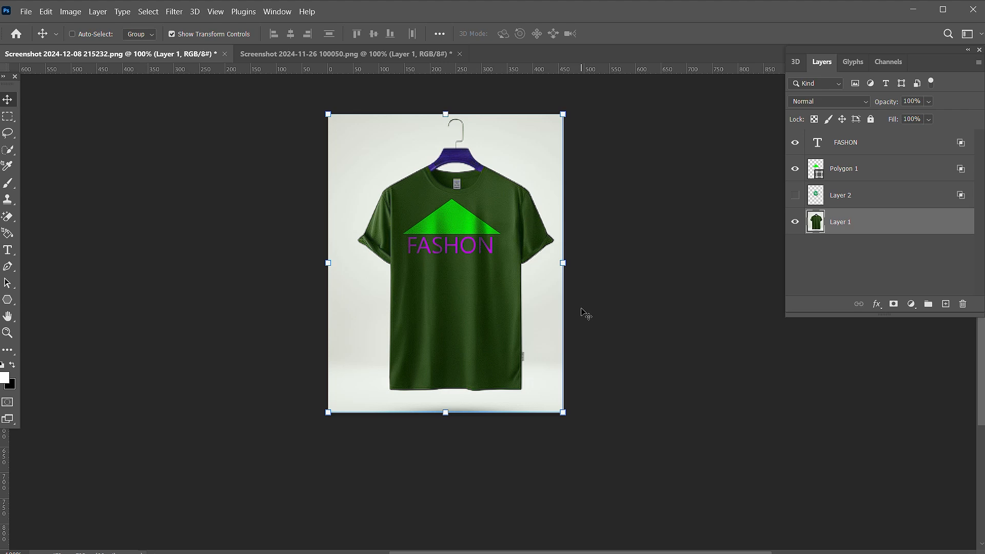
- Delete the FASHON text, the Polygon 1 shape and the hidden Layer 2, keeping only the T-shirt layer
key("ctrl+plus")
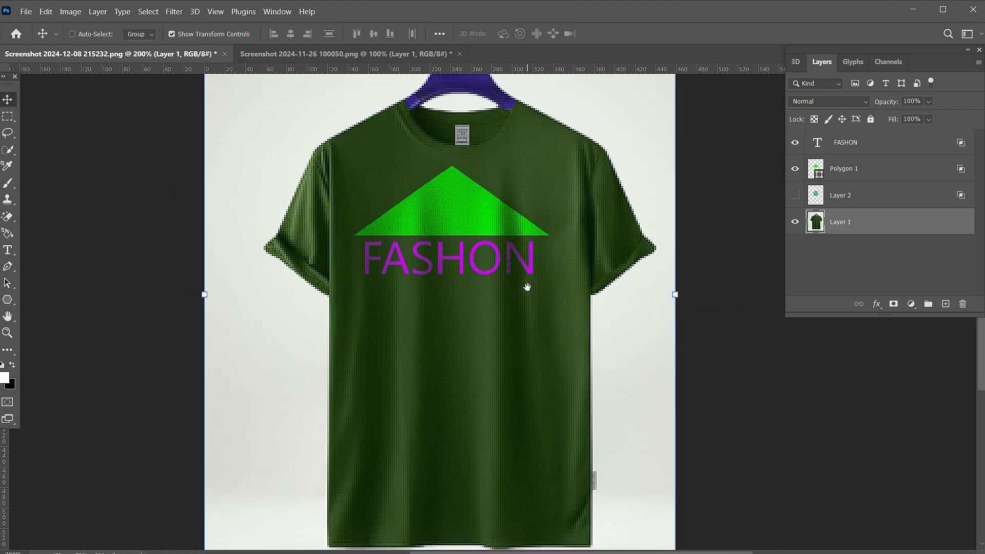
left_click_drag(527, 286, 514, 277)
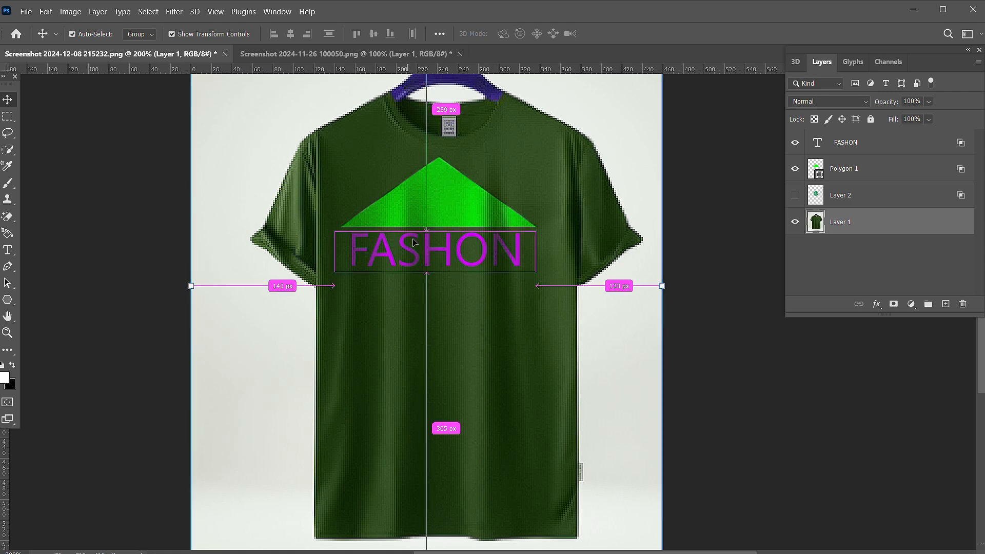
key("ctrl+minus")
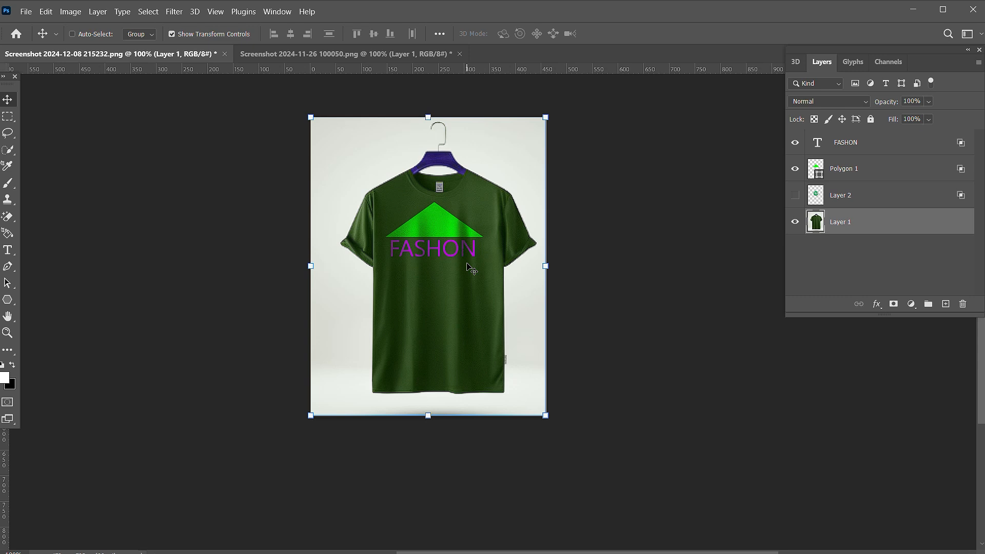
left_click(796, 195)
left_click_drag(923, 195, 963, 304)
left_click_drag(922, 171, 963, 304)
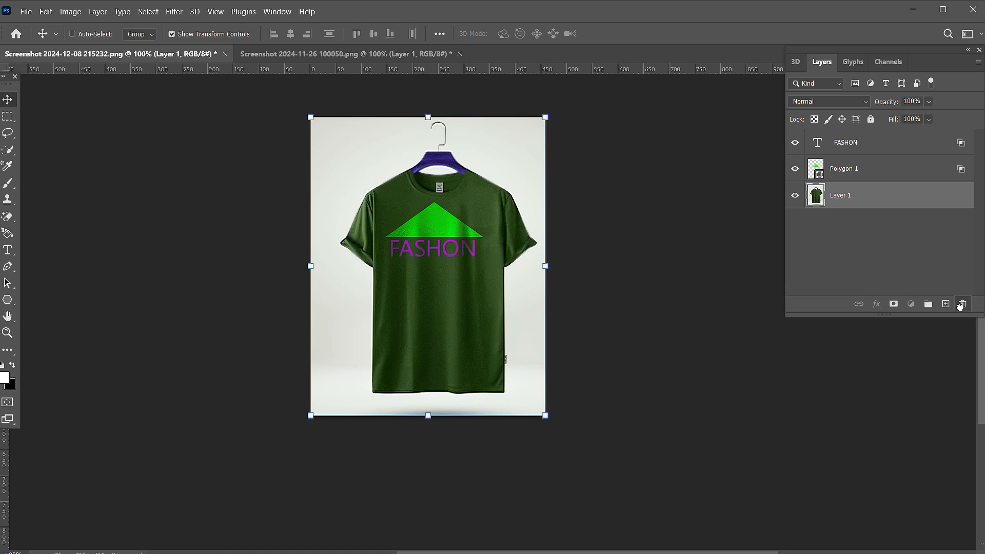
left_click_drag(912, 139, 962, 306)
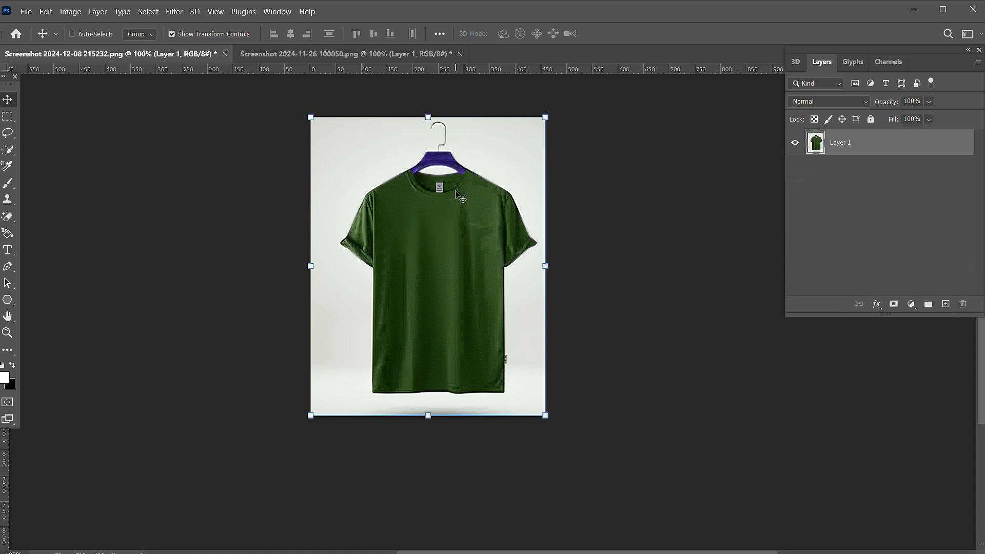
- Copy the check-mark logo from Screenshot 2024-11-26 100050.png and paste it into the T-shirt document
left_click(343, 54)
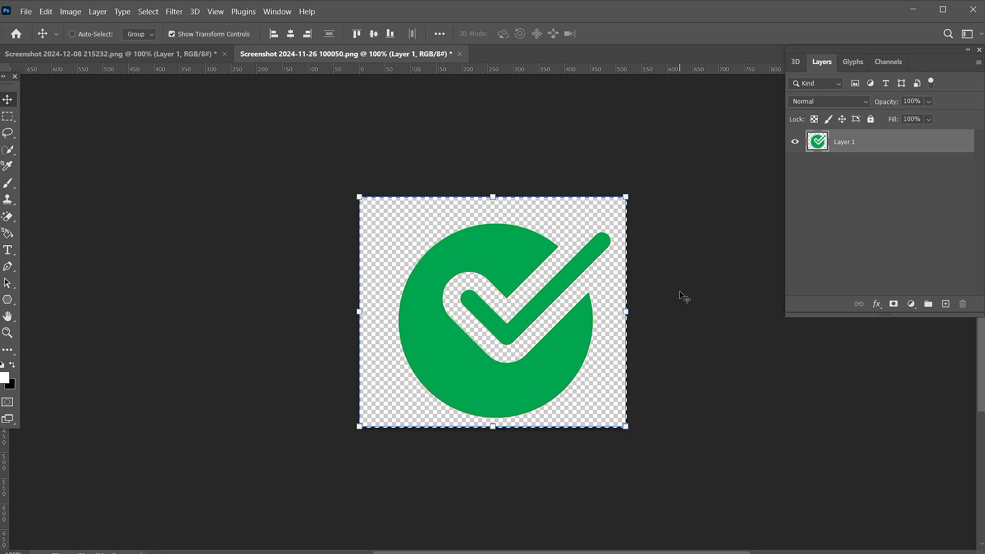
key("ctrl+c")
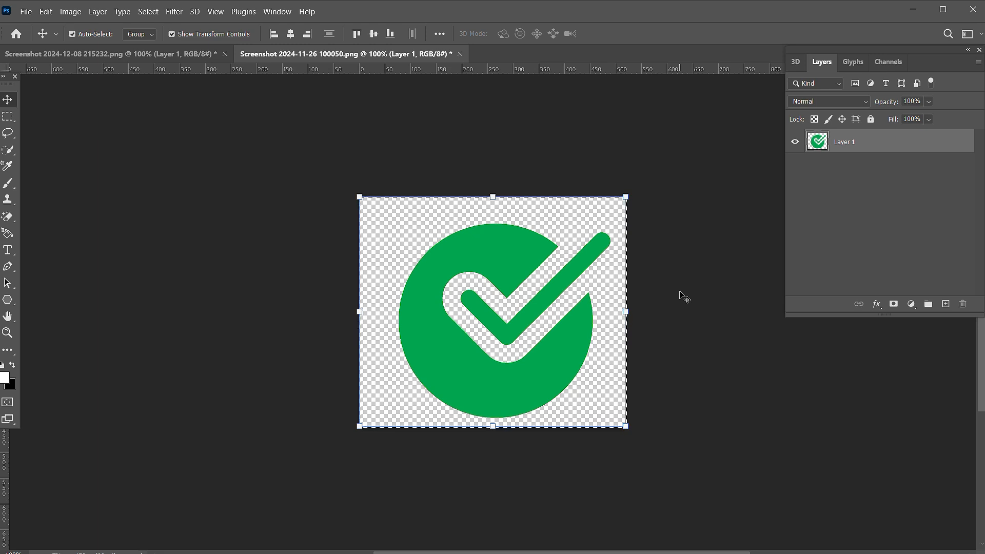
left_click(110, 54)
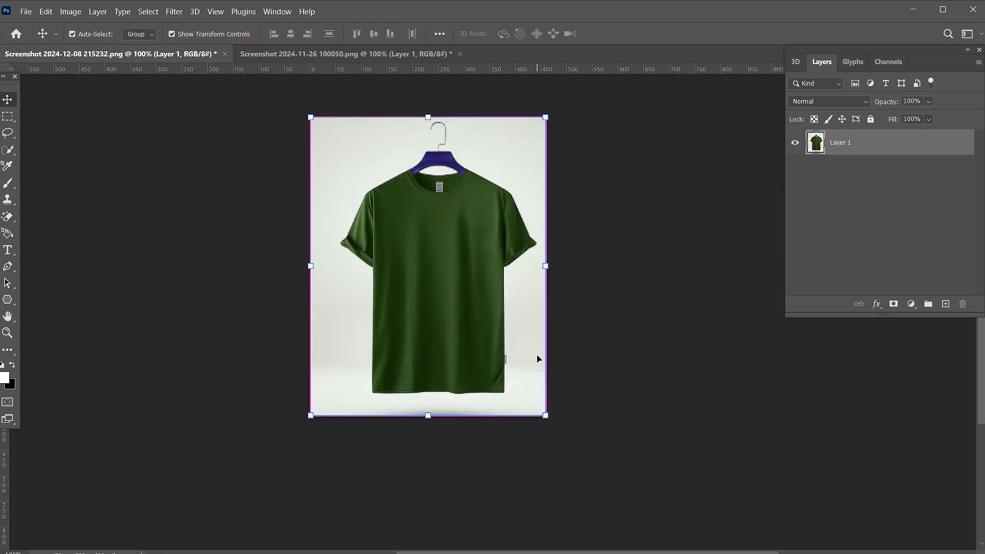
key("ctrl+v")
- Scale the pasted check-mark logo to about 33% and centre it on the shirt's chest below the collar
left_click_drag(535, 169, 456, 244)
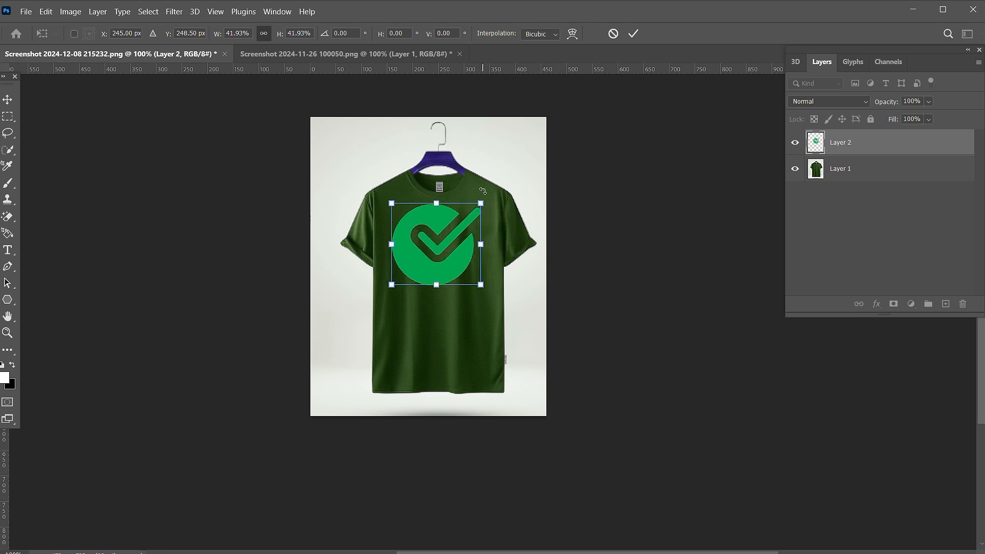
left_click_drag(481, 203, 461, 215)
left_click_drag(418, 259, 446, 250)
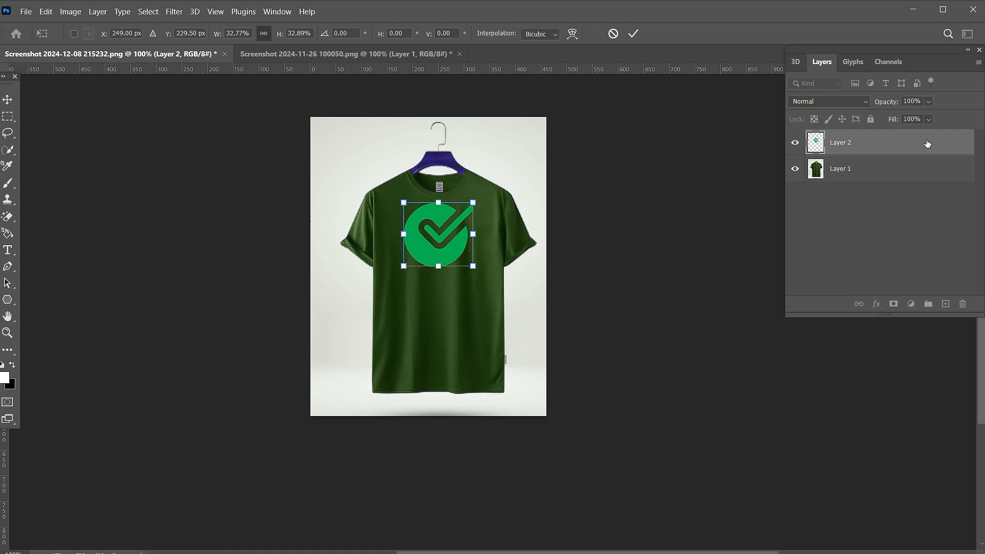
left_click(634, 33)
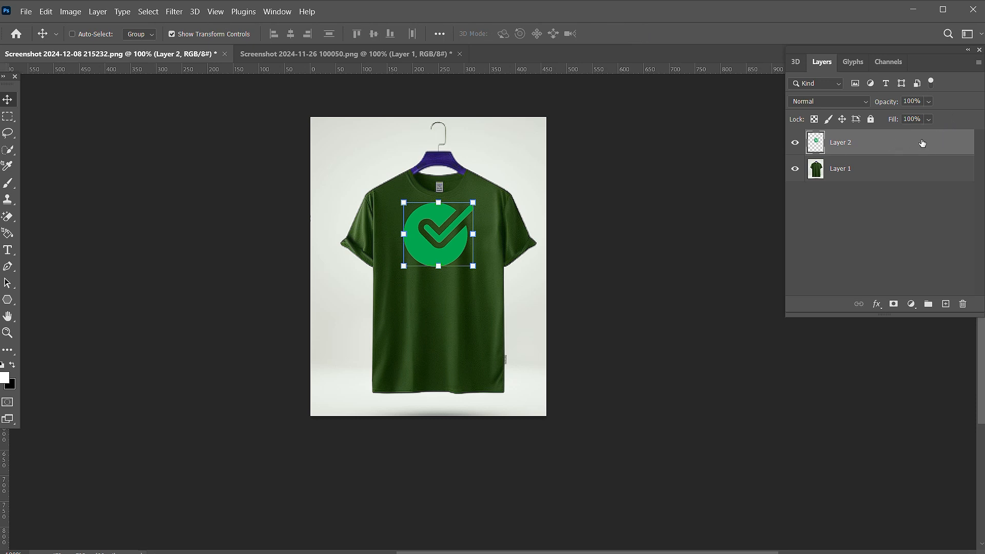
- Blend the logo into the fabric by splitting its Blend If underlying-layer black point to 34 / 70
double_click(922, 142)
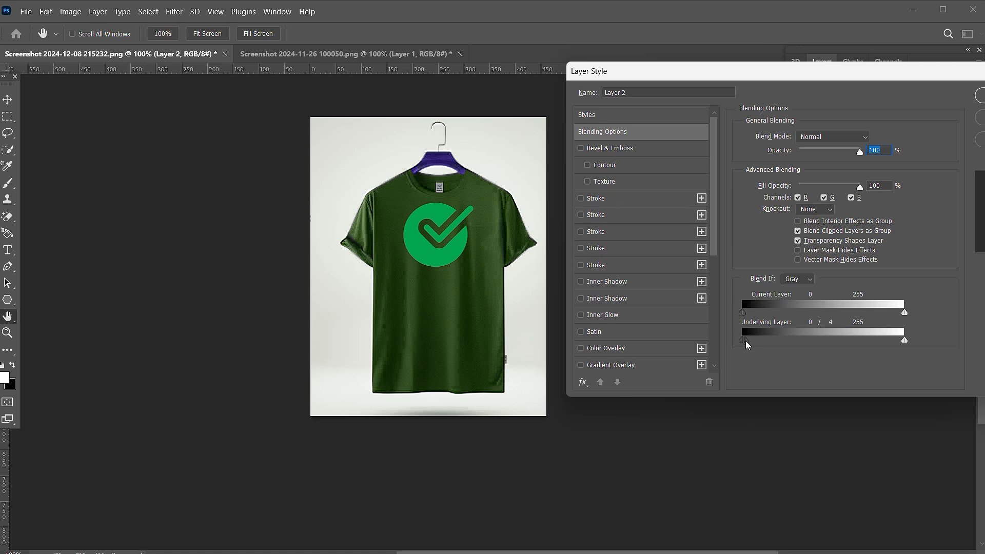
left_click_drag(745, 340, 787, 341)
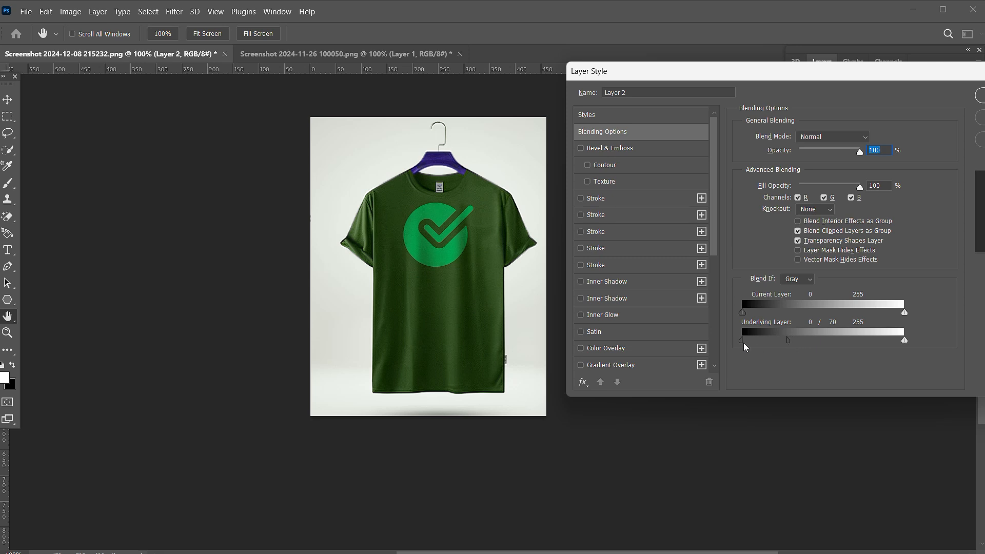
left_click_drag(743, 341, 770, 344)
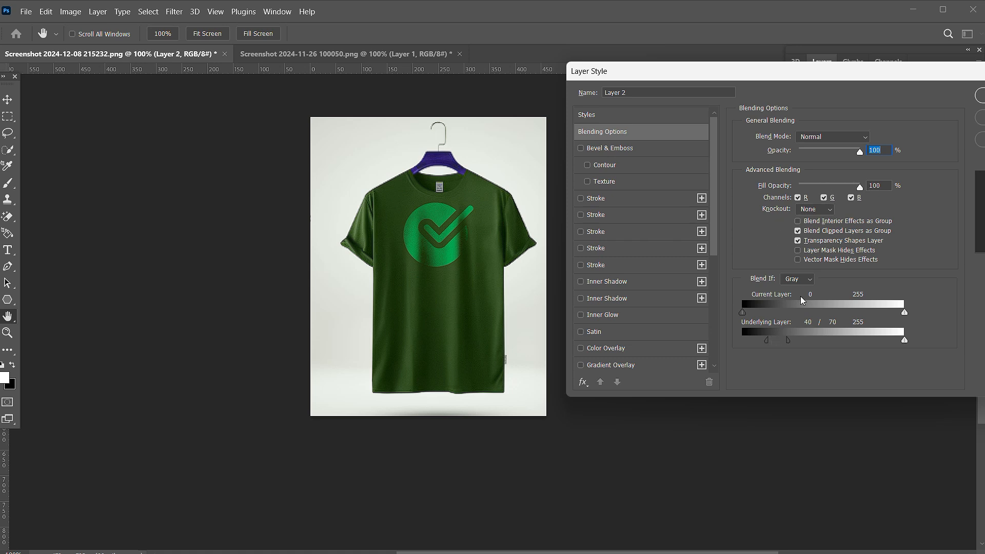
left_click_drag(767, 340, 765, 341)
left_click_drag(854, 75, 762, 81)
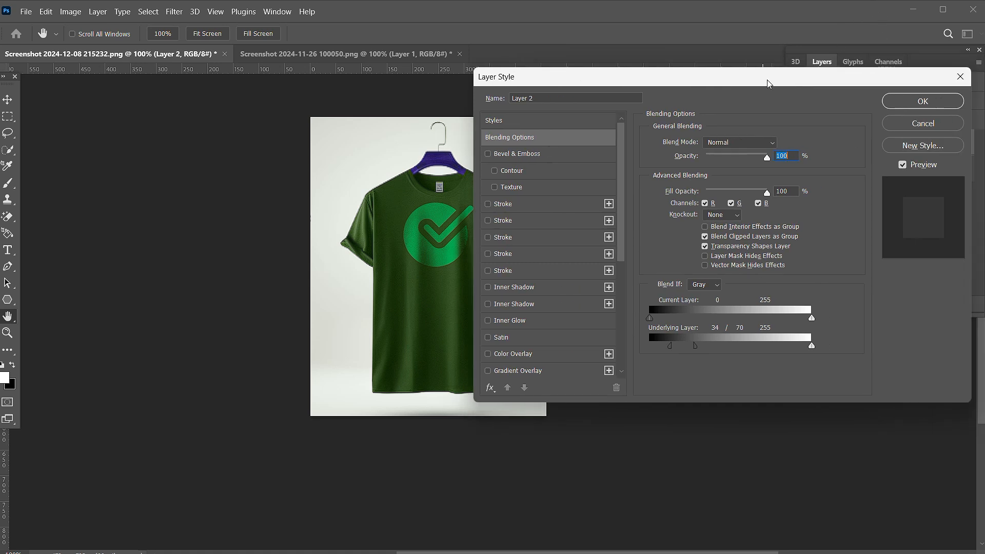
left_click(923, 102)
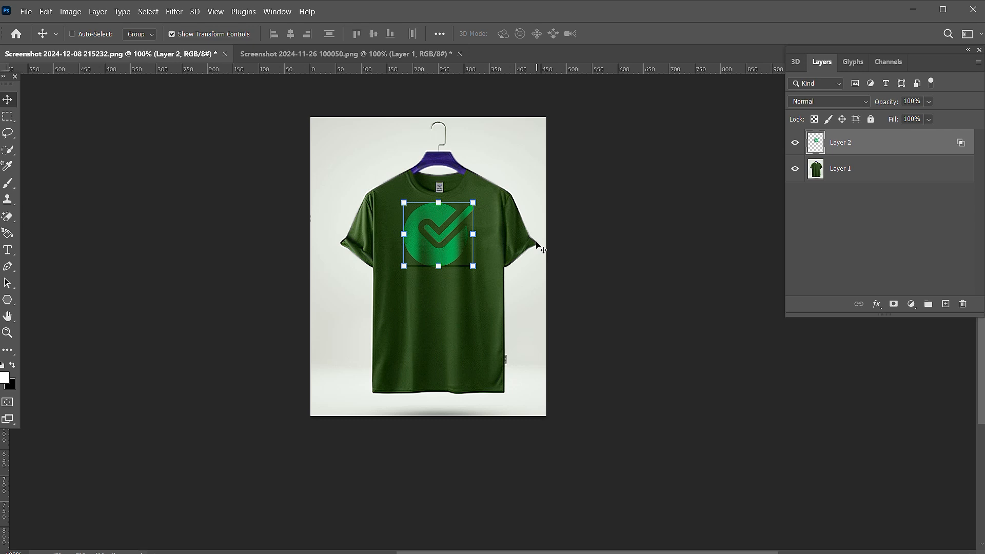
- Hide the logo layer and draw a three-sided polygon about 178 × 71 px on the shirt's chest
left_click(795, 142)
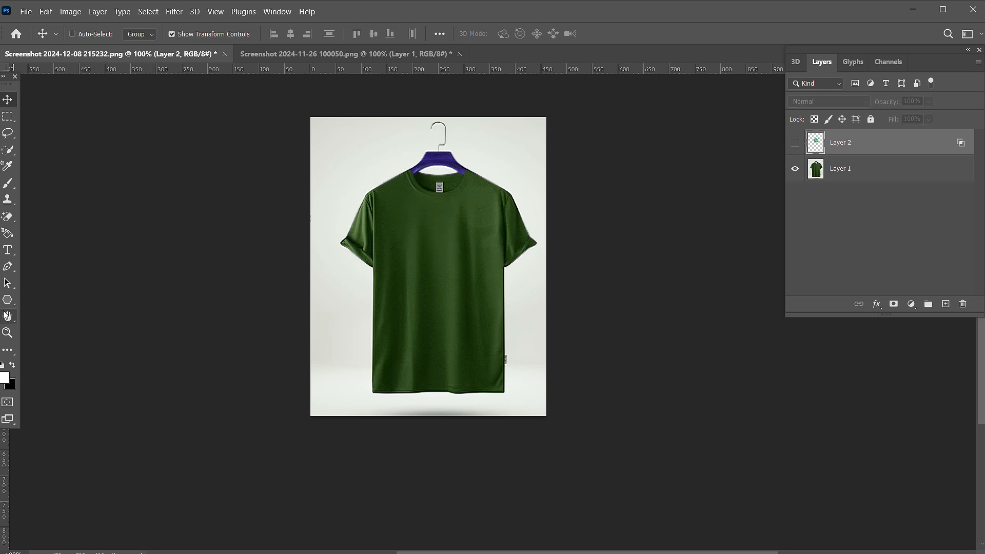
left_click(7, 300)
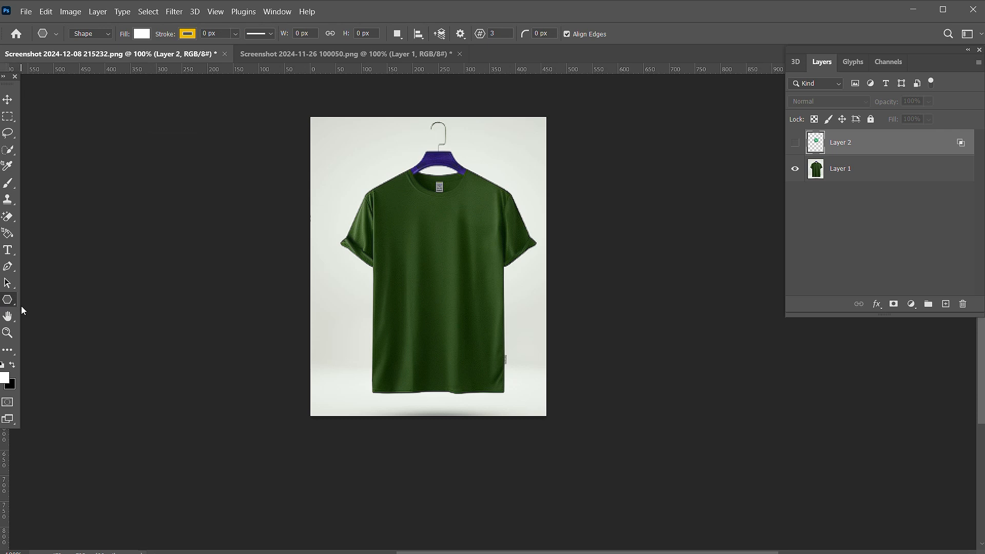
right_click(18, 305)
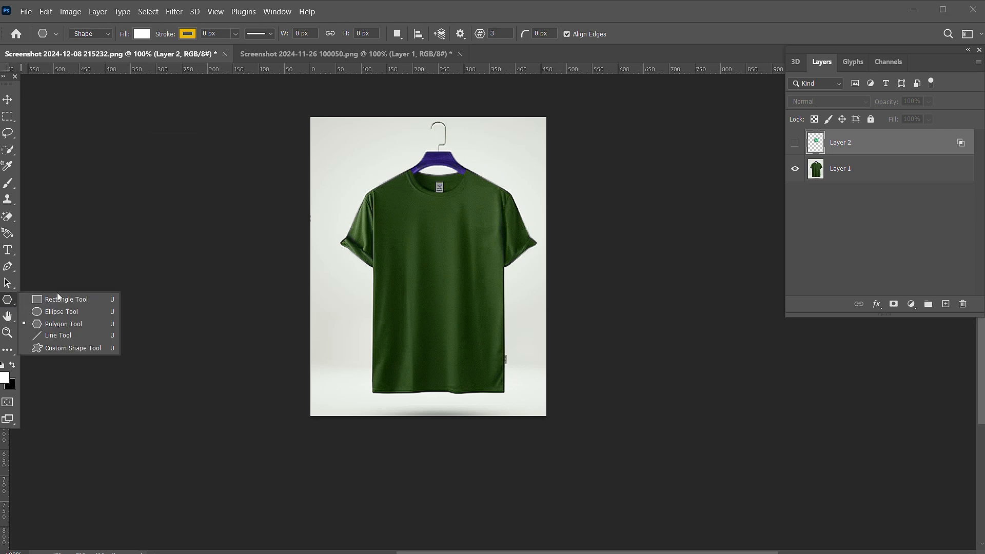
left_click(54, 323)
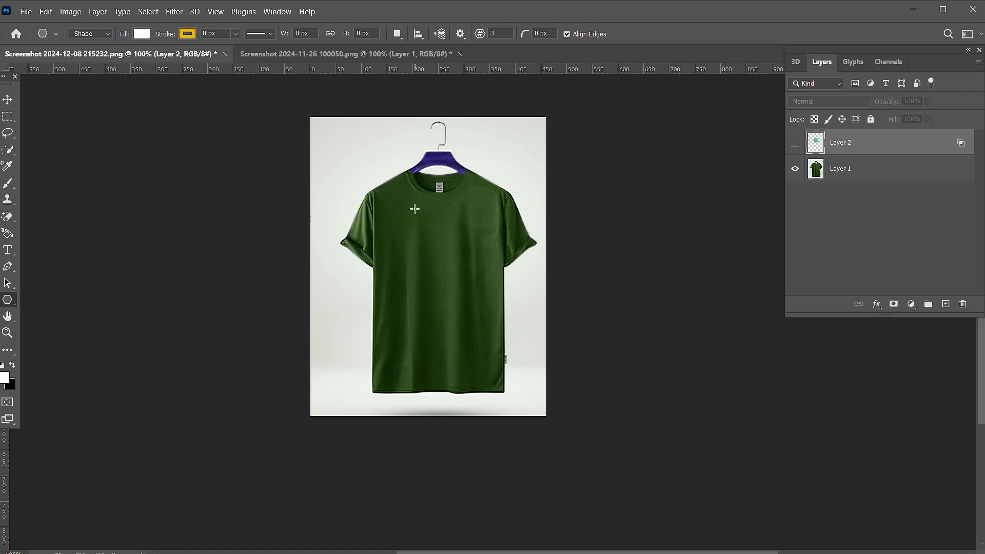
left_click_drag(410, 204, 501, 239)
- Fill the triangle with bright green from the recently used colors
left_click(143, 34)
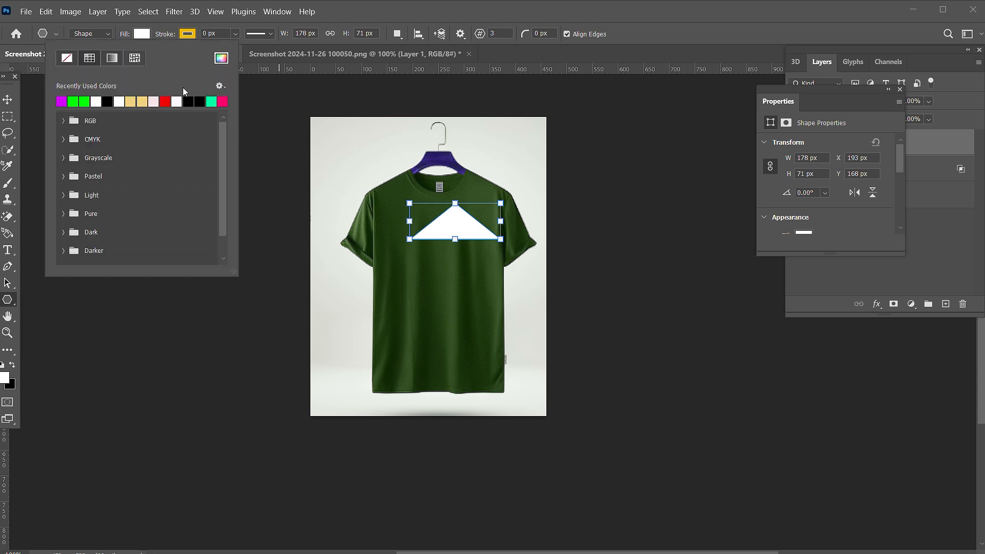
left_click(73, 101)
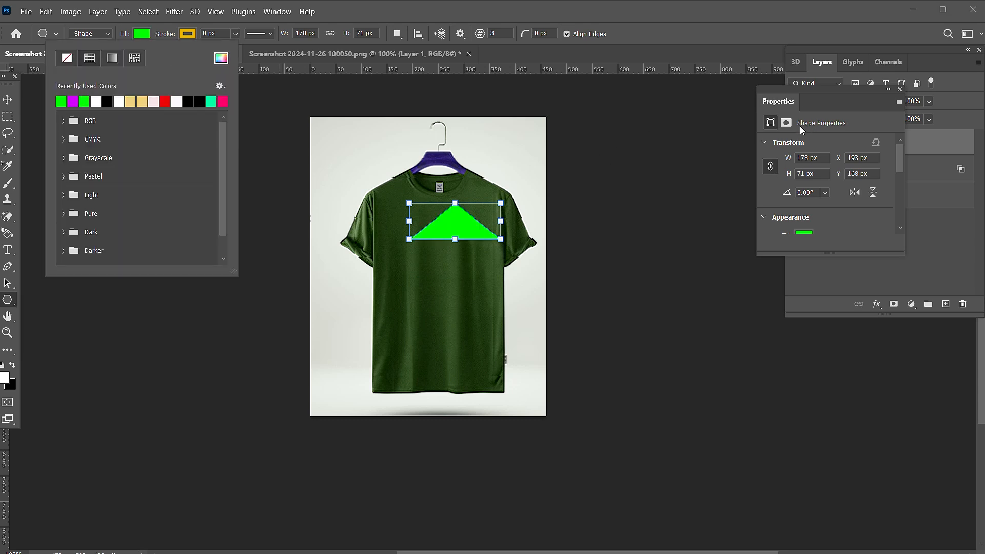
left_click(899, 91)
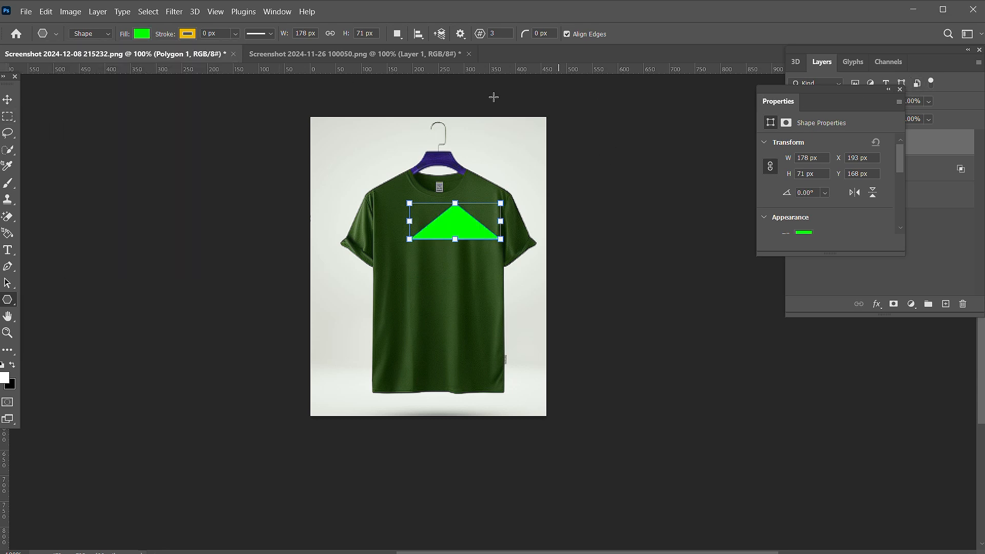
- Centre the green triangle below the collar and enlarge it to about 114% width and 115% height
left_click(7, 99)
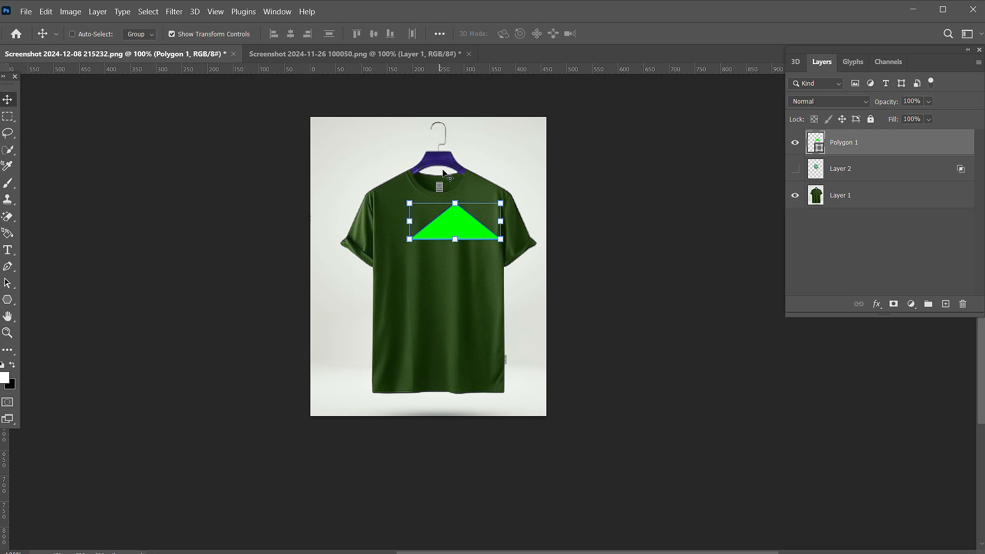
left_click_drag(459, 226, 491, 216)
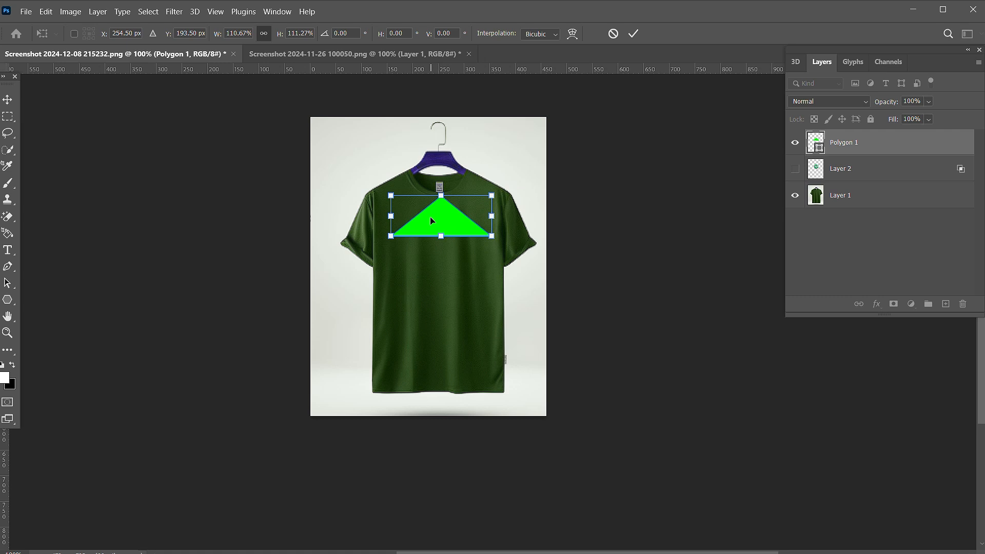
left_click_drag(429, 217, 437, 234)
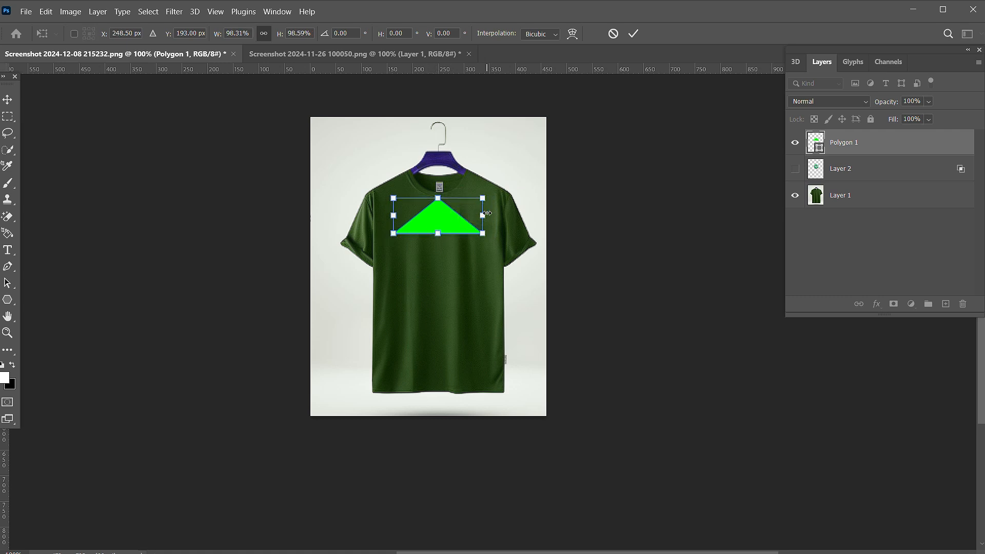
left_click_drag(486, 213, 448, 221)
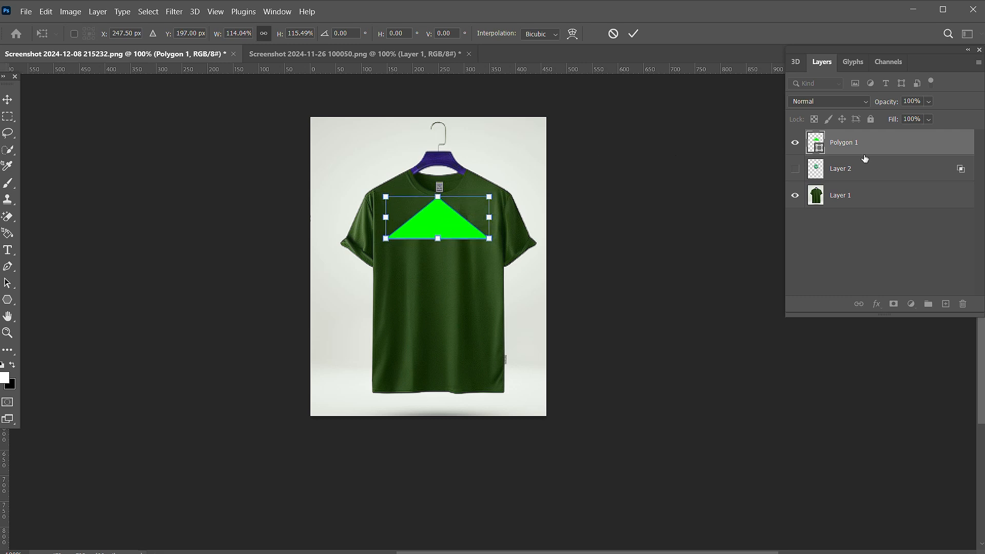
- Blend the triangle into the fabric by splitting its Blend If underlying-layer black point to 34 / 72
double_click(918, 142)
left_click_drag(793, 82, 857, 79)
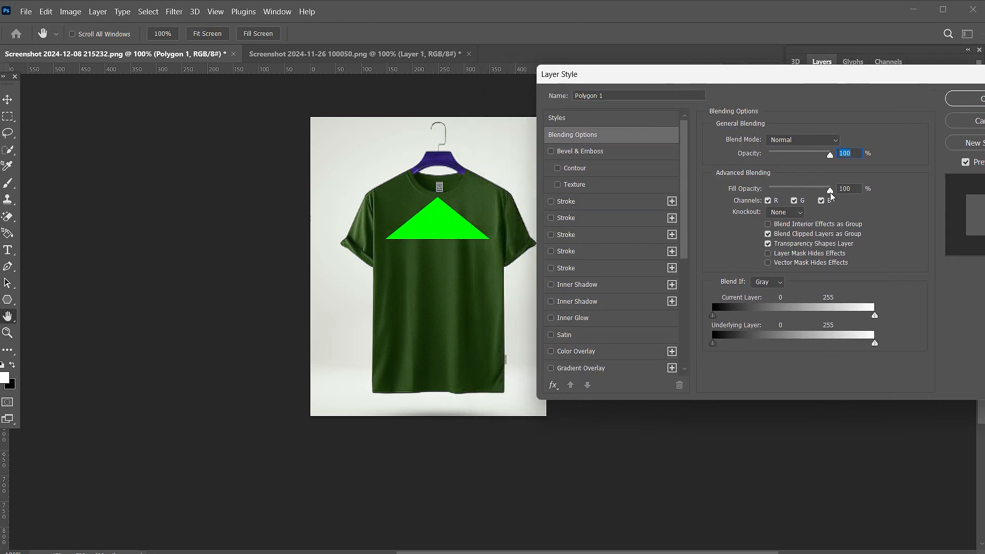
key("alt")
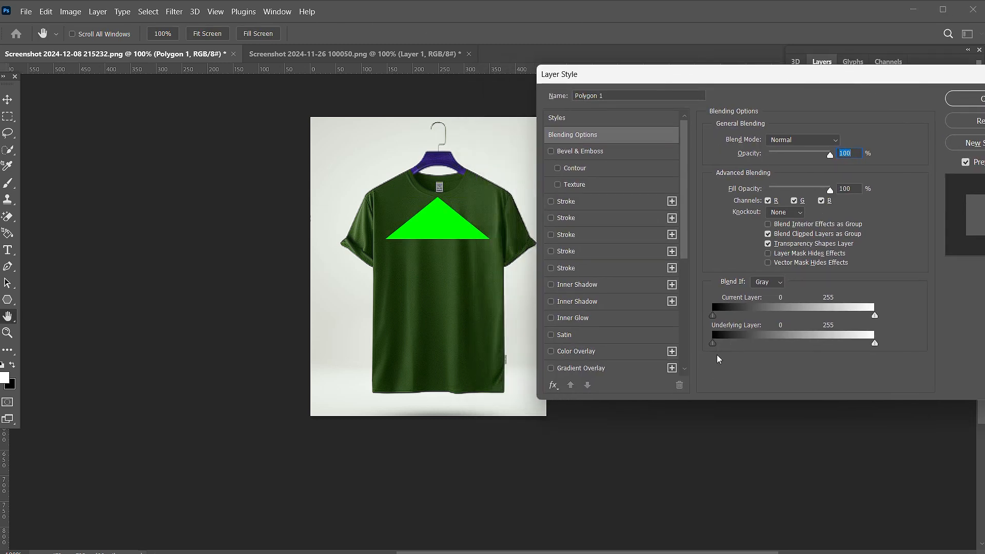
mouse_move(714, 347)
left_mouse_down()
mouse_move(756, 350)
mouse_move(718, 346)
mouse_move(732, 348)
left_mouse_up()
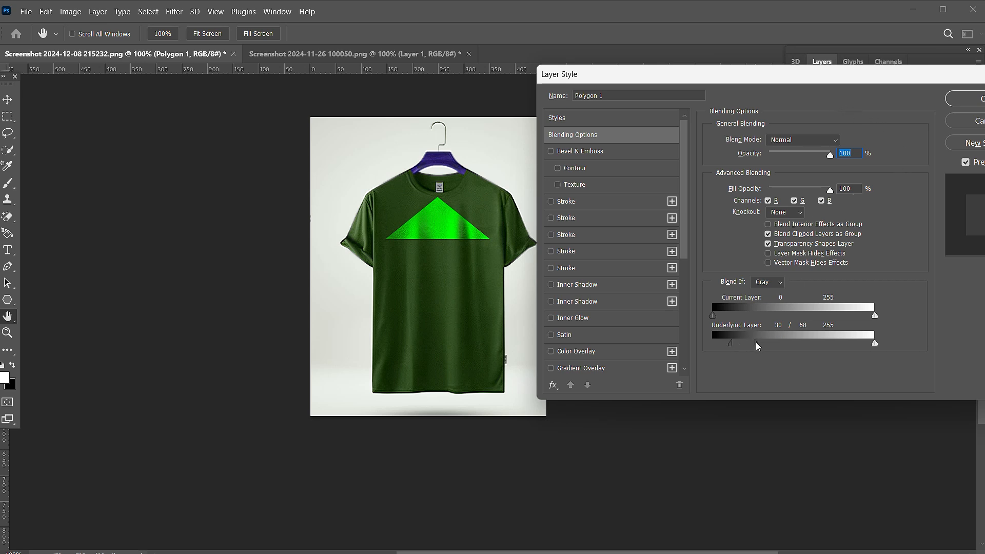
left_click_drag(756, 345, 761, 344)
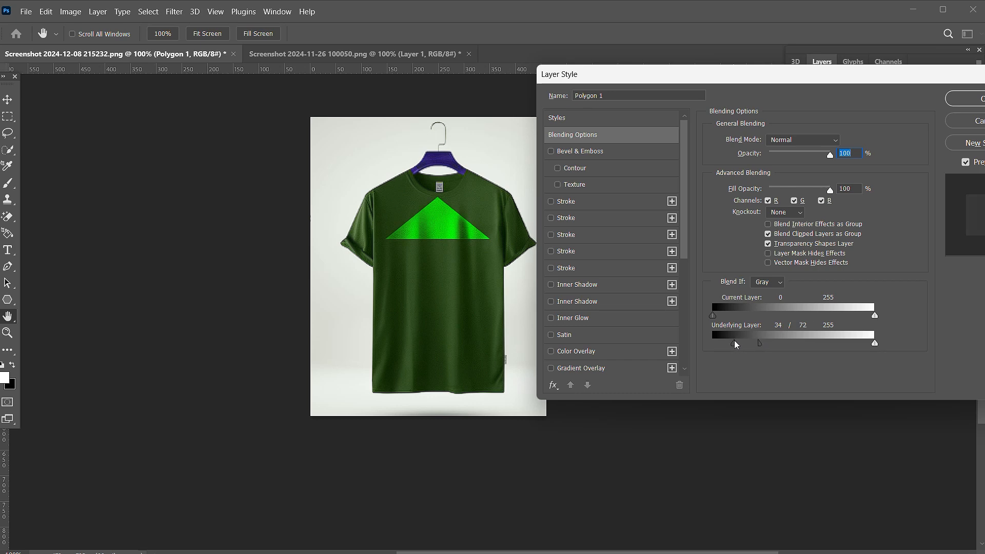
left_click(965, 98)
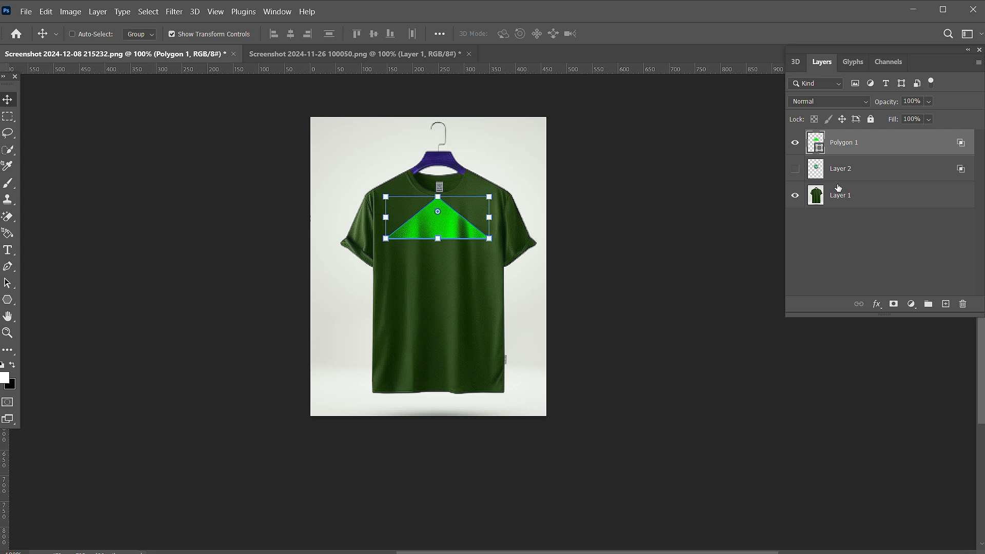
- Add the text FASHION in magenta 48 pt Nirmala UI below the green triangle, widening its text box to fit the word on one line
left_click(841, 165)
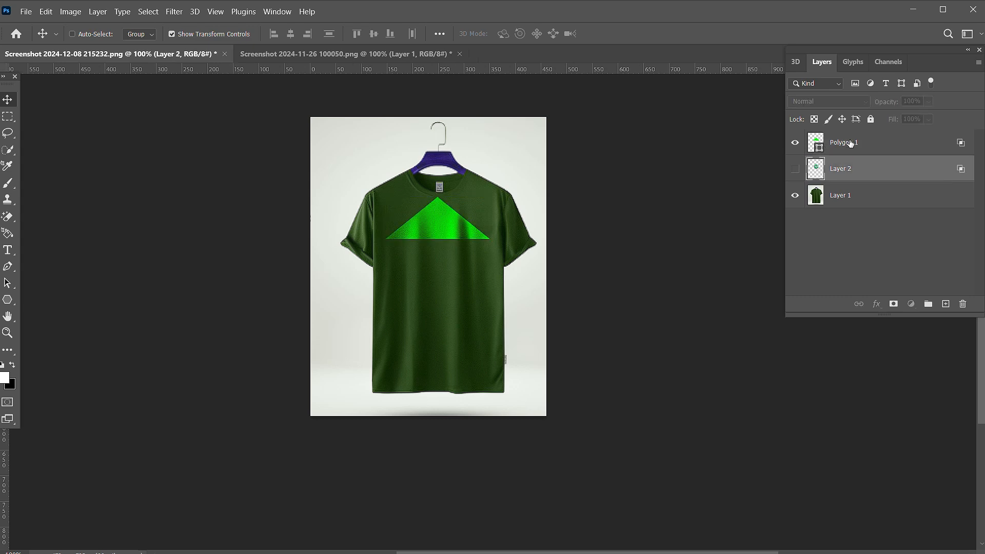
left_click(847, 144)
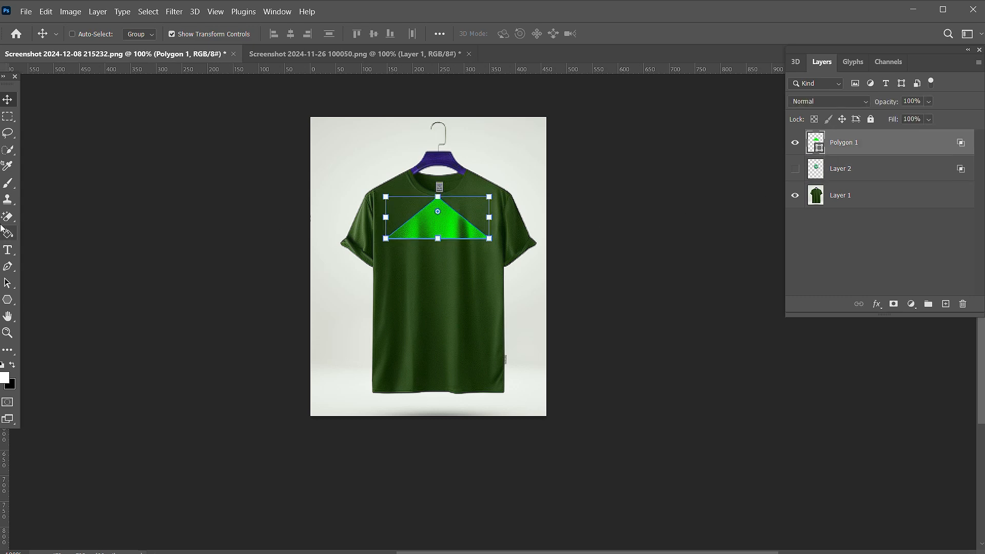
left_click(9, 249)
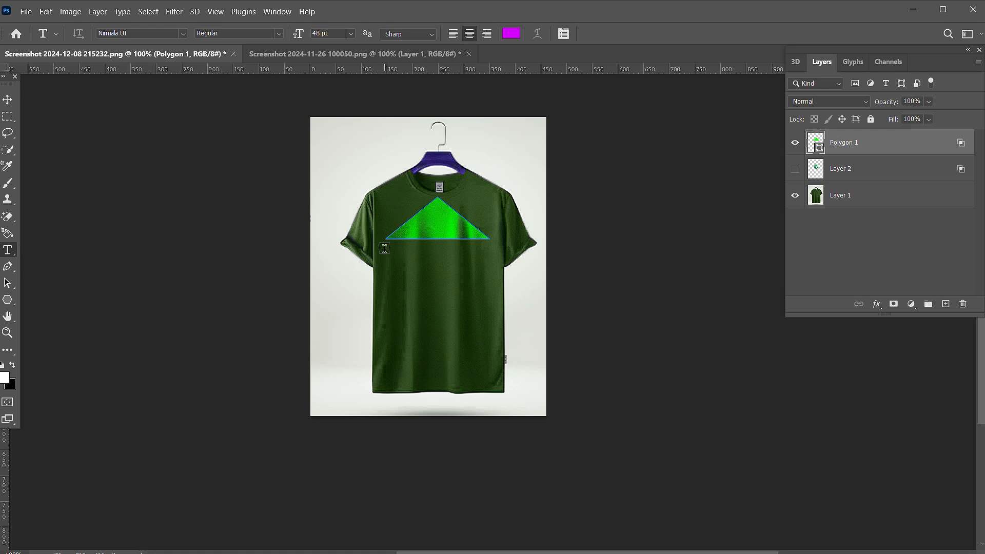
left_click_drag(385, 248, 493, 277)
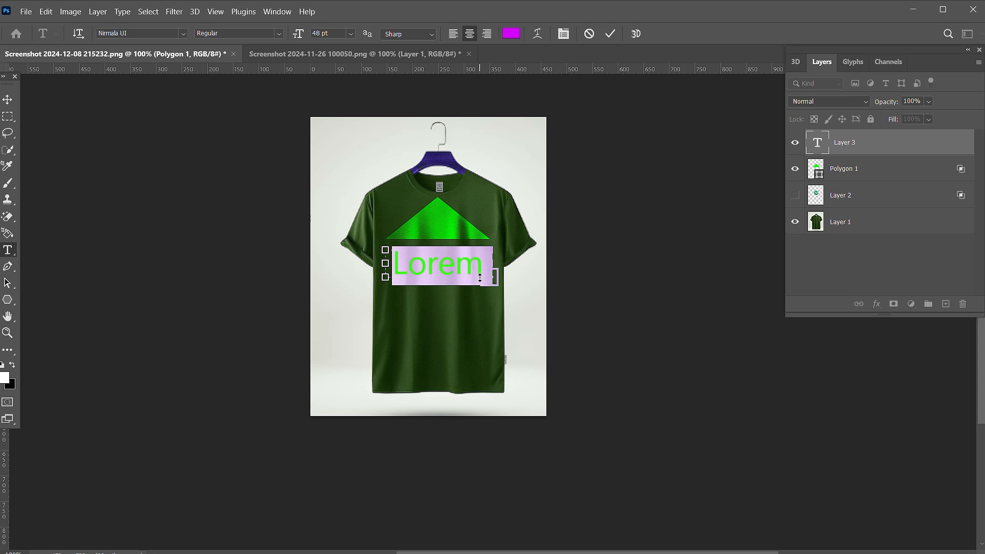
type("FA")
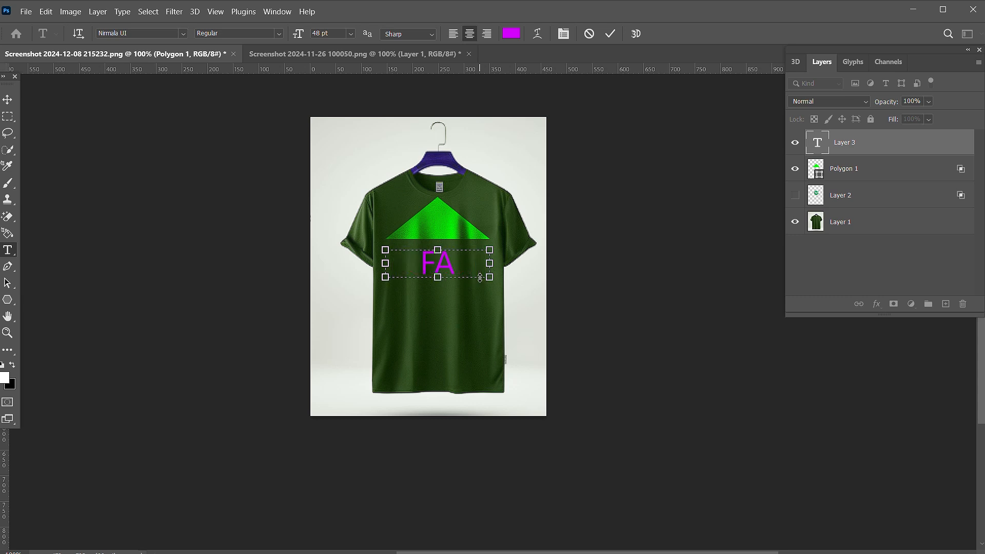
type("SHI")
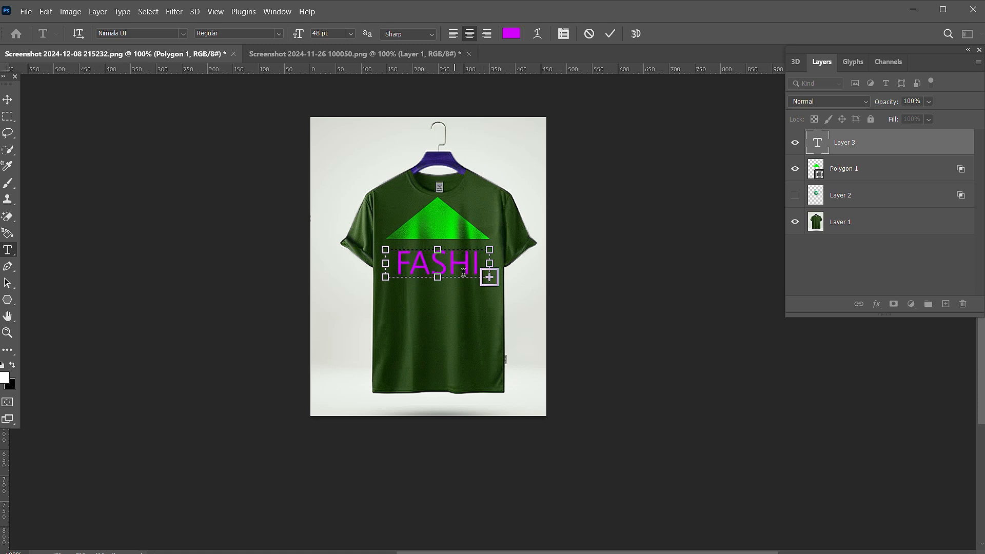
left_click_drag(495, 263, 553, 264)
left_click(16, 99)
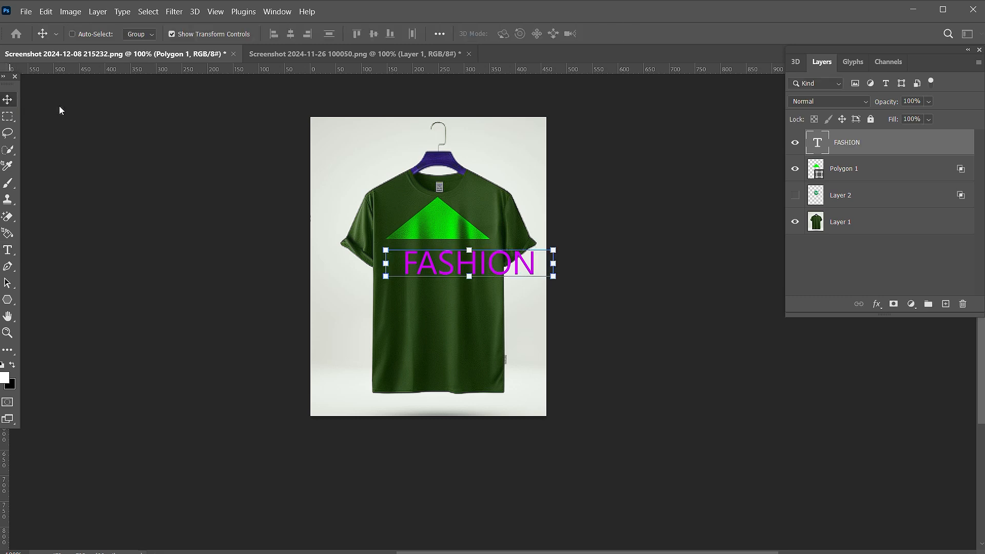
- Scale the FASHION text to about 66% width and height and centre it directly beneath the triangle
left_click(547, 256)
left_click_drag(547, 255, 458, 262)
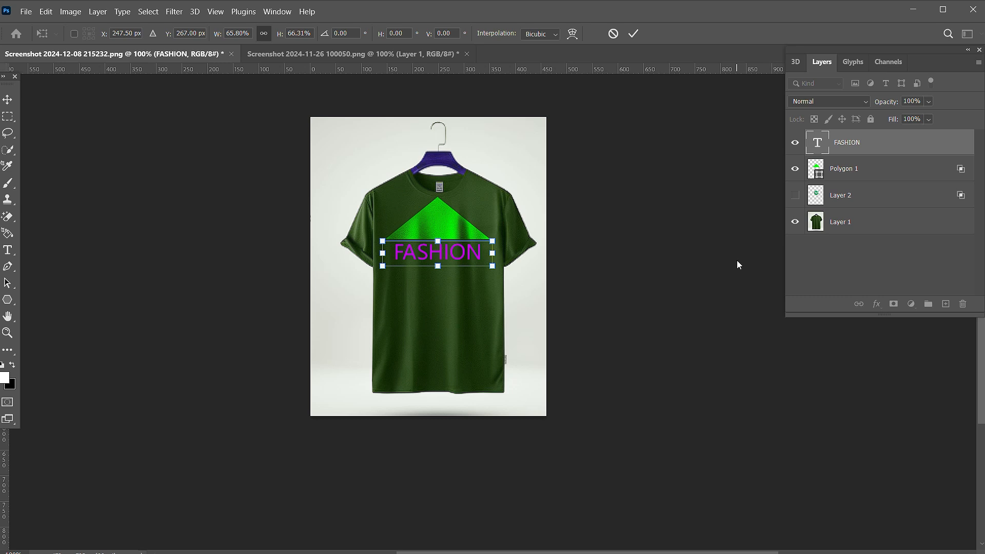
left_click(913, 141)
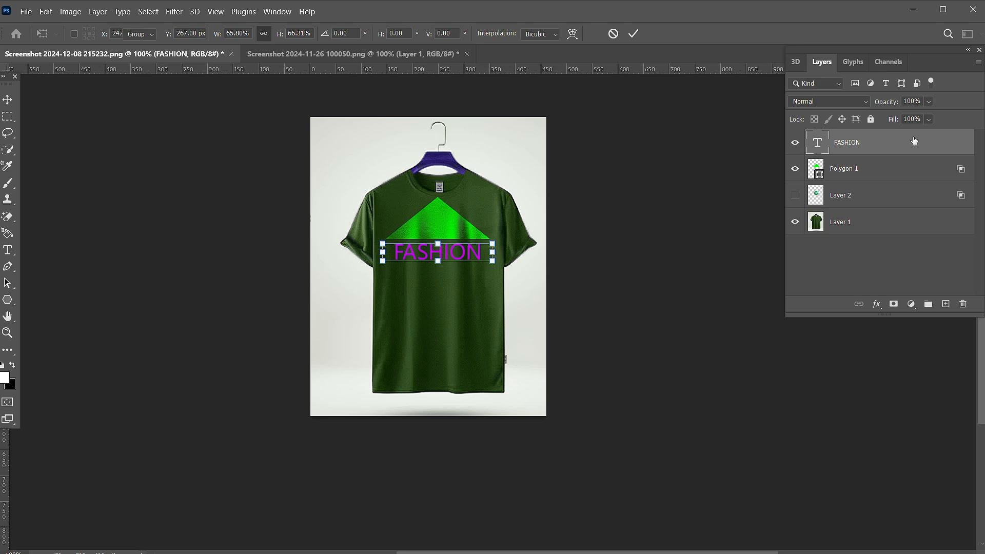
- Blend the FASHION text into the fabric by splitting its Blend If underlying-layer black point and shifting it toward the lighter tones
double_click(913, 140)
left_click_drag(510, 72, 625, 60)
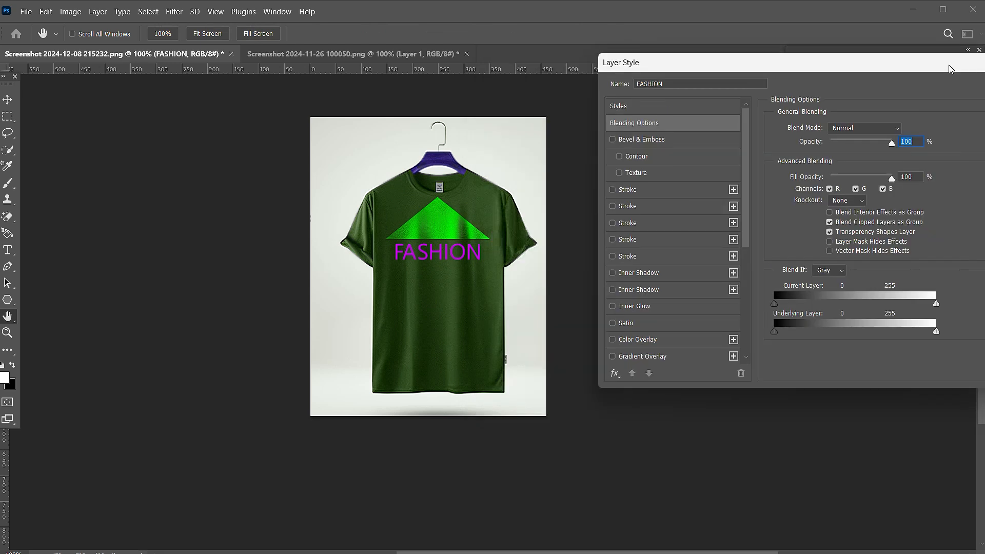
left_click(776, 331, "alt")
left_click_drag(776, 331, 798, 330)
left_click_drag(908, 67, 794, 77)
left_click(934, 101)
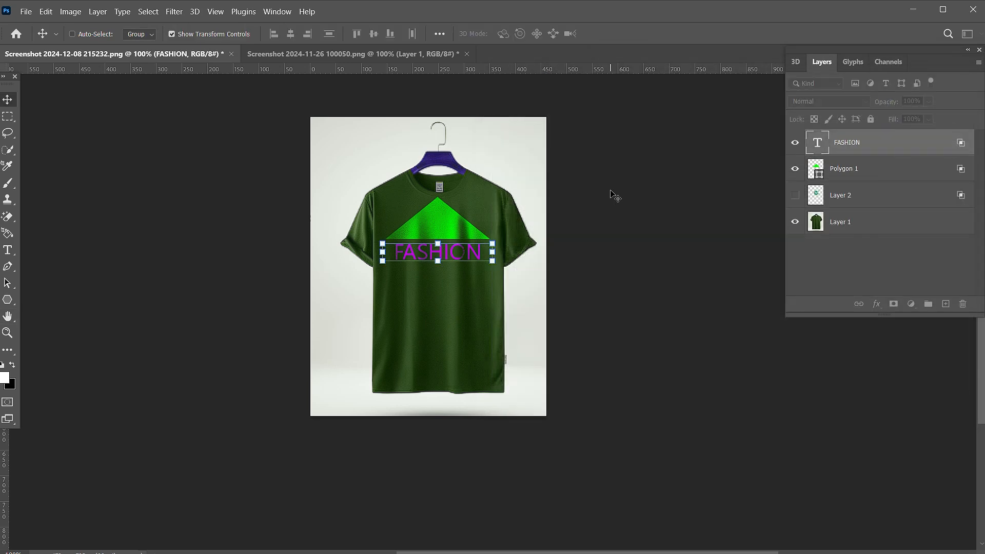